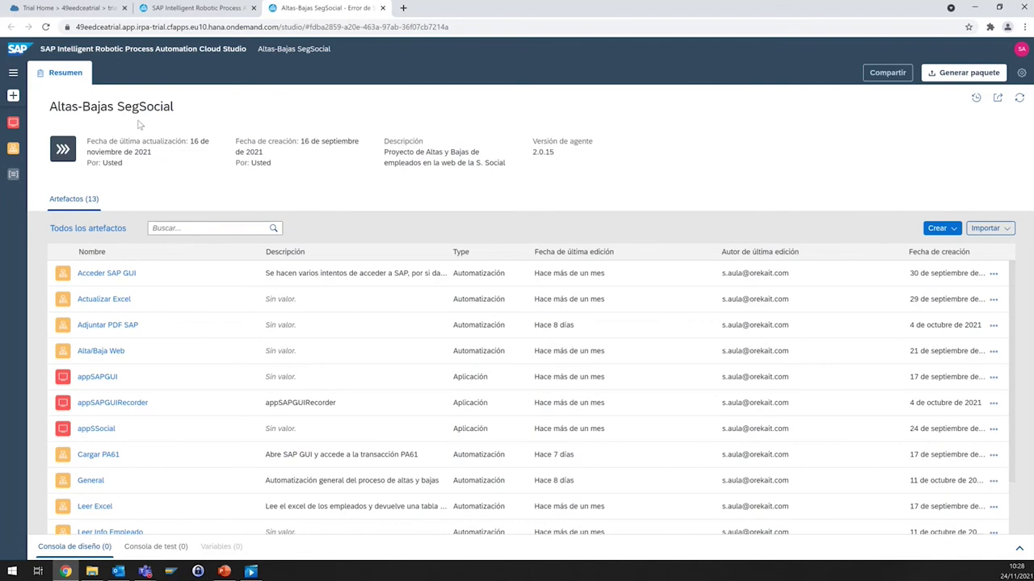
Expand the artifacts list to show the project's Aplicaciones, Automatizaciones and Tipos de datos
left_click(13, 73)
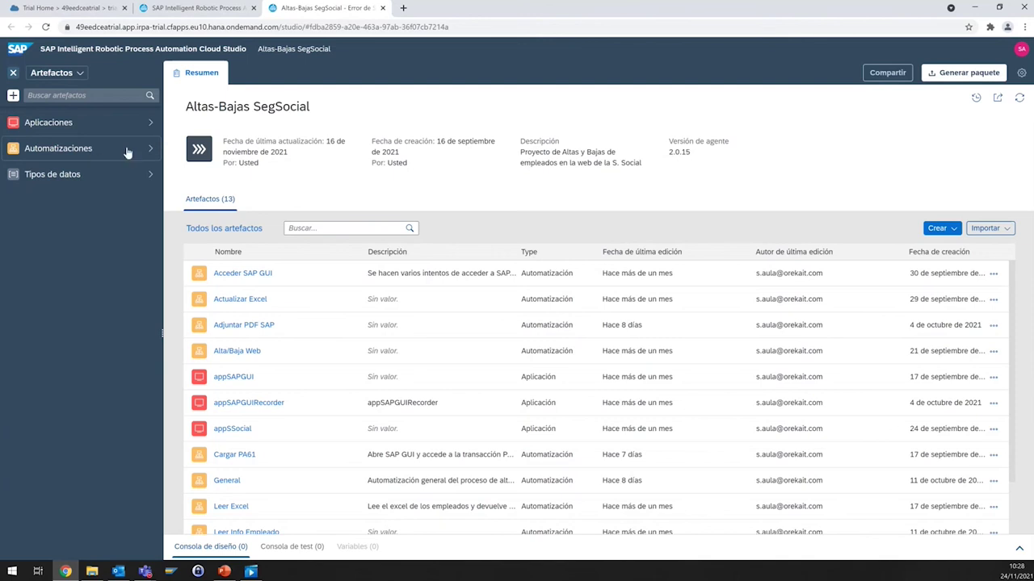
left_click(113, 126)
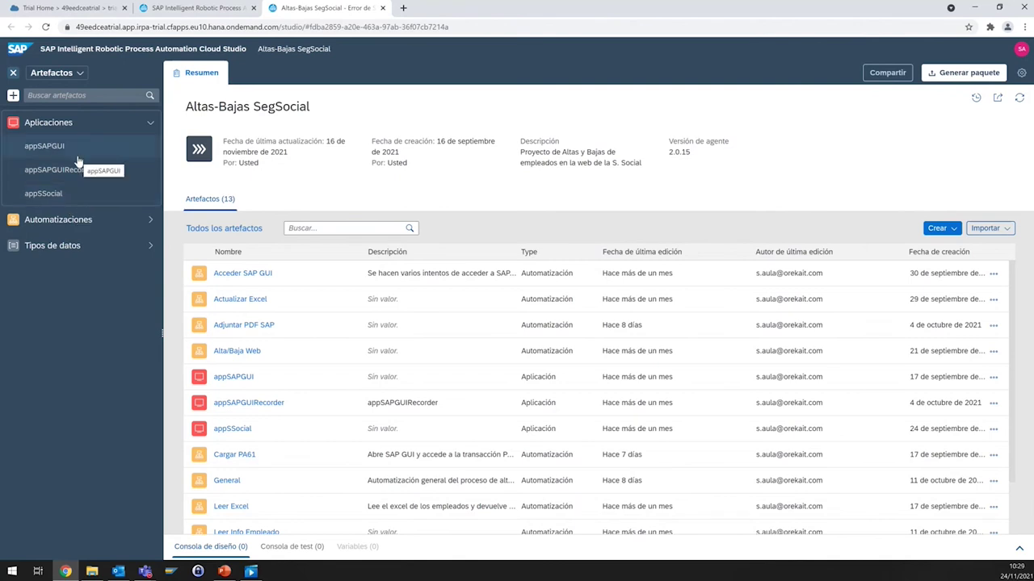
left_click(114, 224)
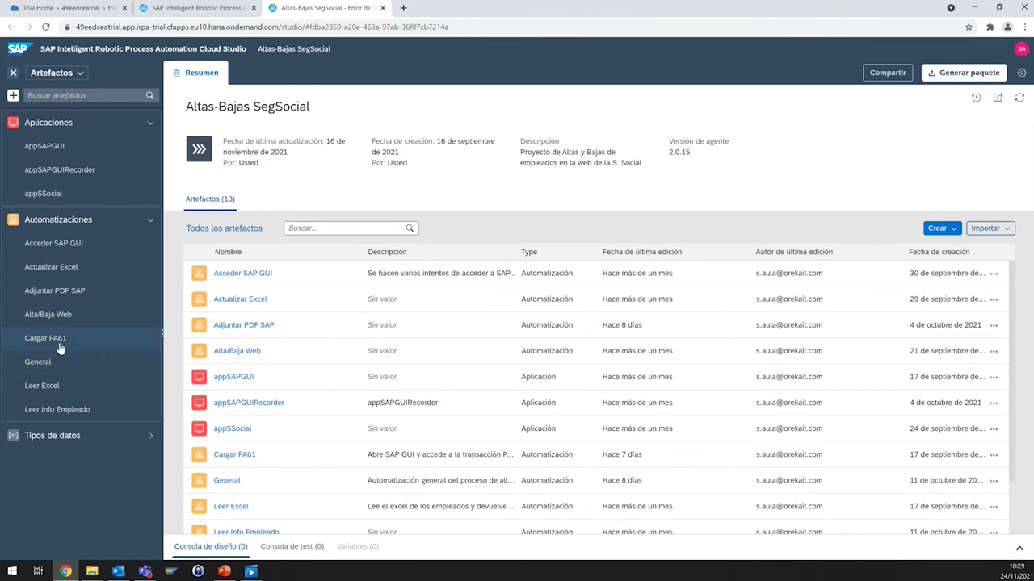
left_click(119, 442)
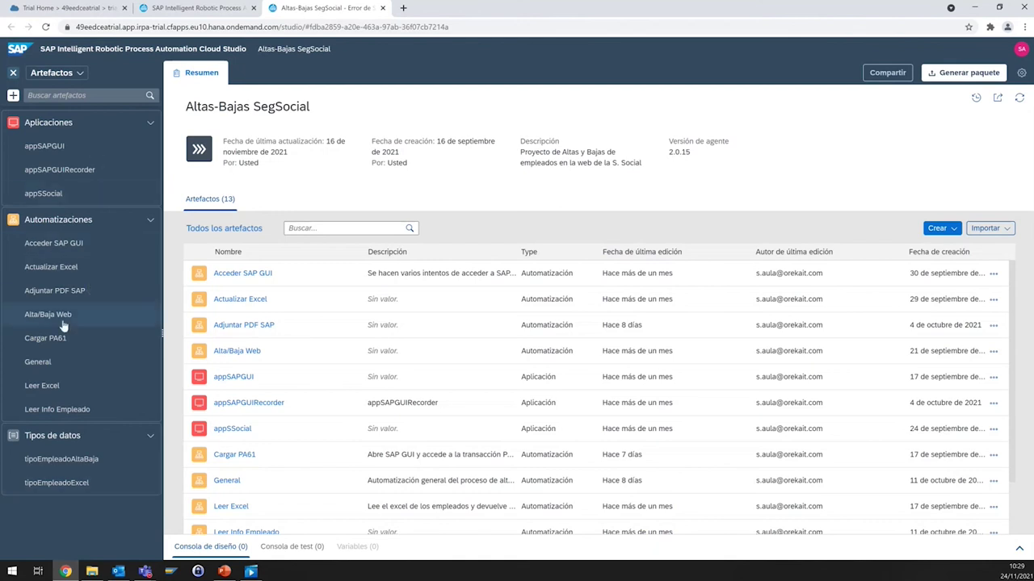
Open the General automation and examine its overall flow from start to end
left_click(38, 364)
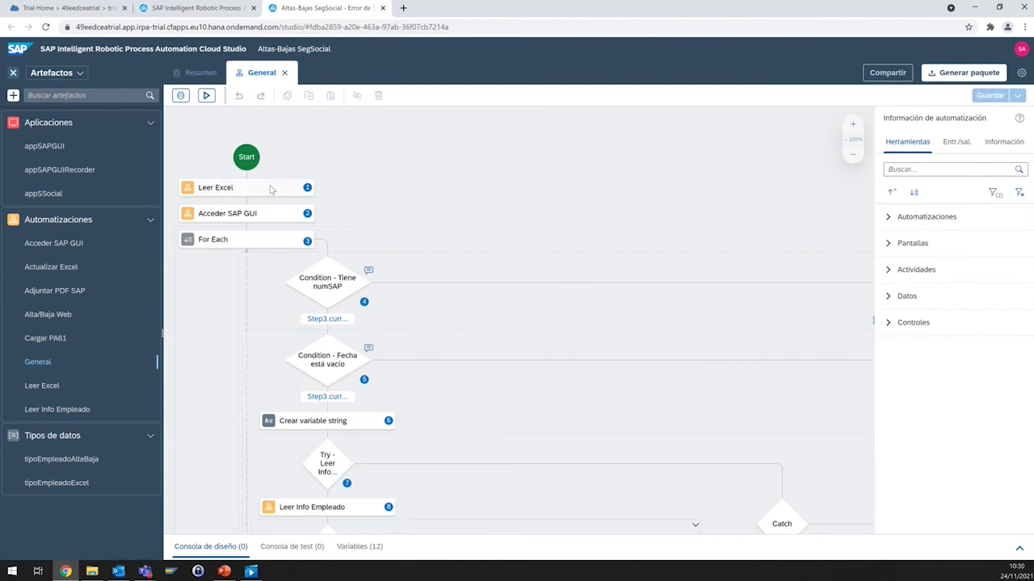
scroll(477, 269, "down", 10)
scroll(477, 269, "up", 6)
scroll(460, 278, "up", 4)
Open the Leer Excel automation from the General flow and inspect its Open Excel Instance and Excel Cloud Link steps
double_click(240, 190)
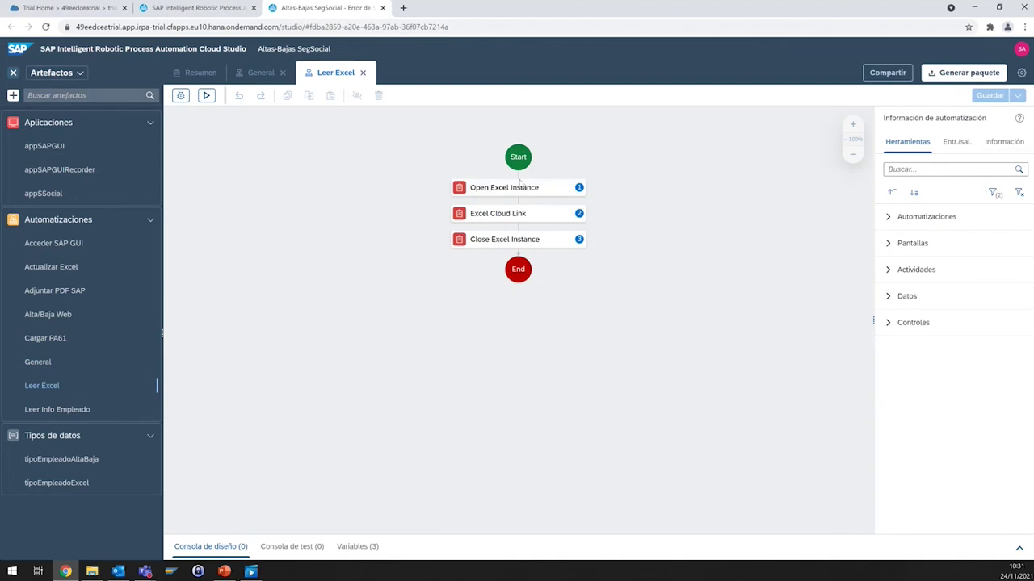
left_click(515, 190)
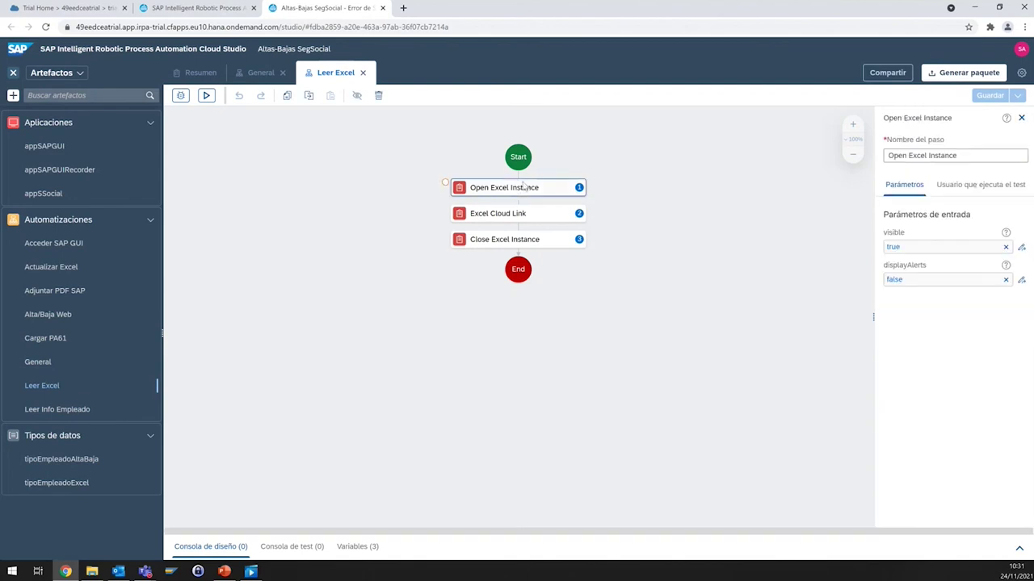
left_click(497, 215)
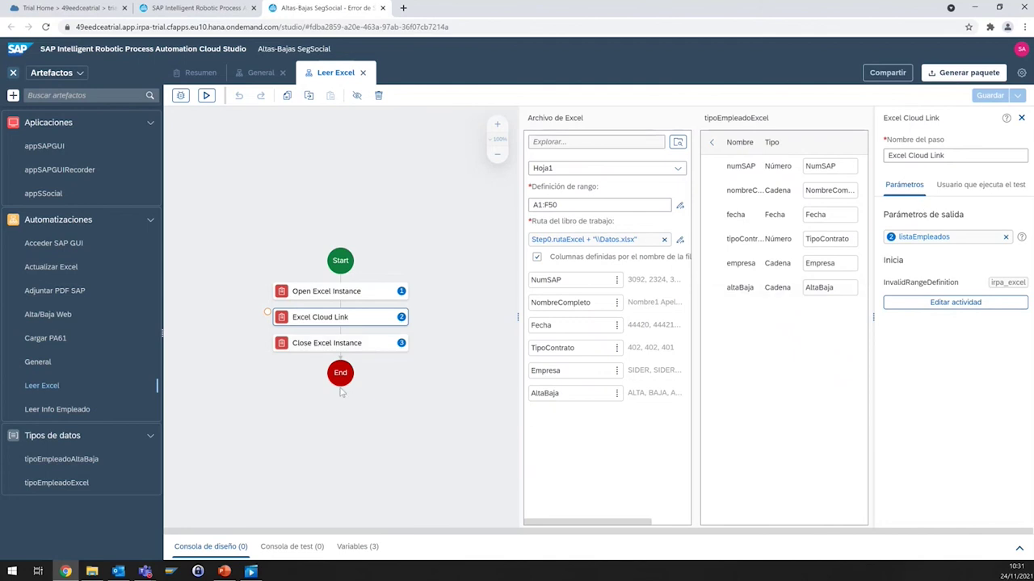
Open the Acceder SAP GUI automation from the General flow and examine its nested Try/Catch attempts at Cargar PA61
left_click(258, 74)
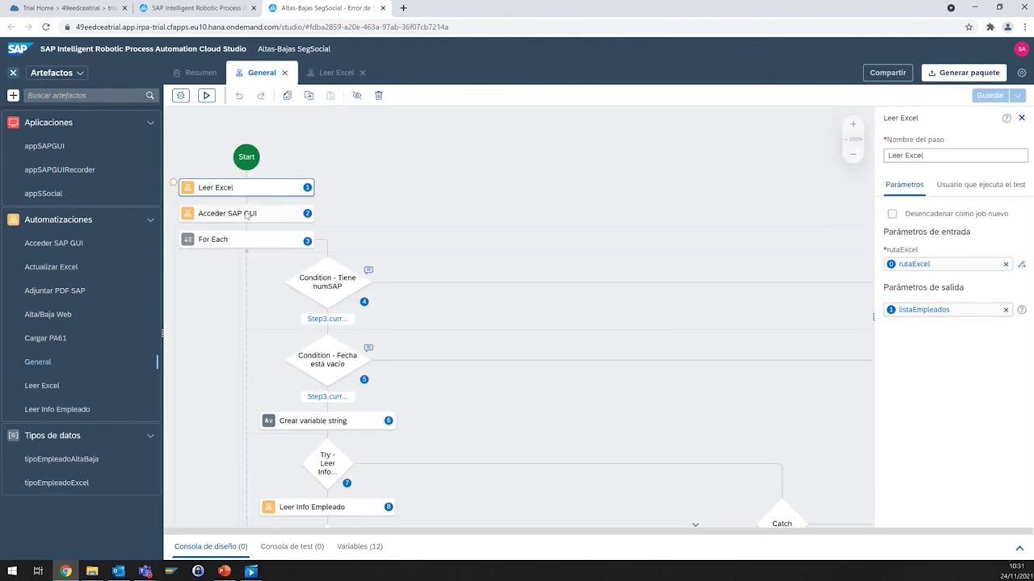
double_click(254, 213)
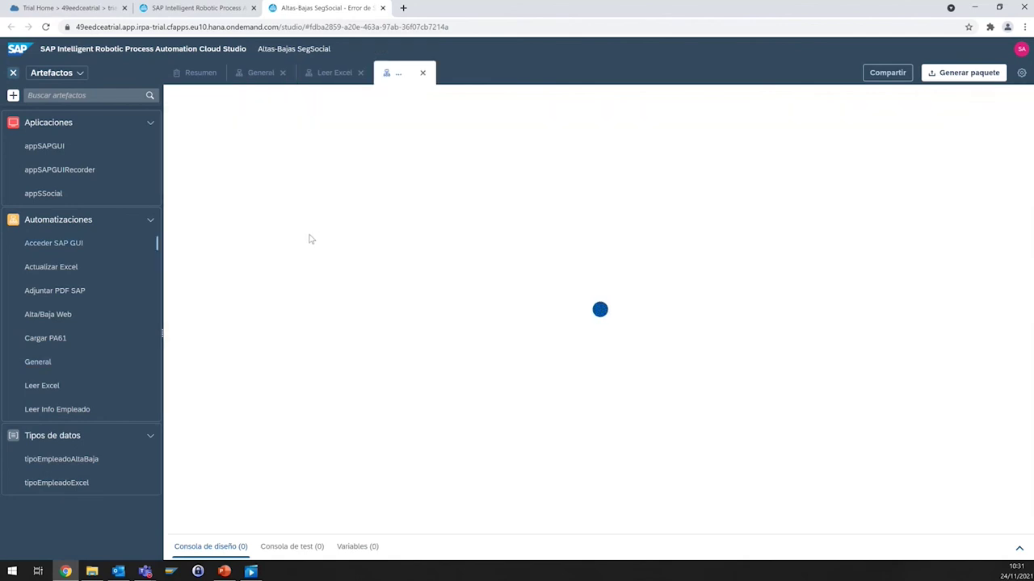
scroll(396, 271, "down", 2)
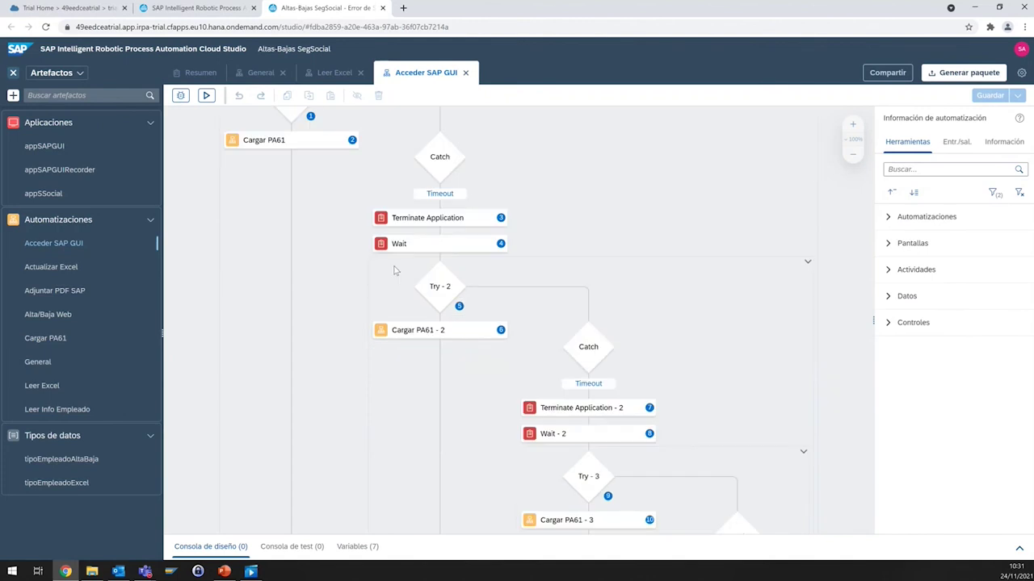
scroll(393, 273, "up", 2)
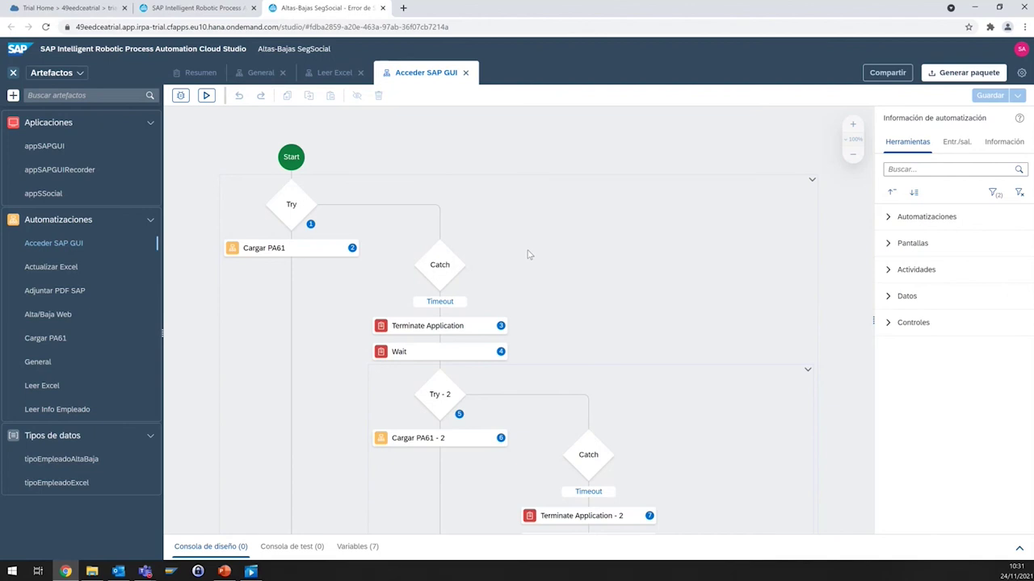
scroll(544, 264, "down", 5)
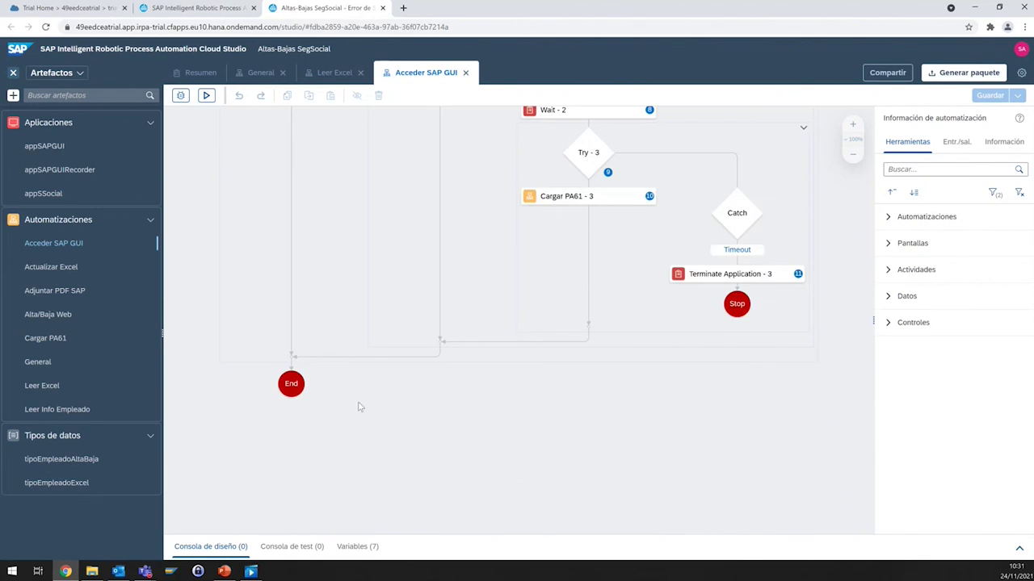
scroll(359, 408, "up", 3)
scroll(350, 399, "up", 3)
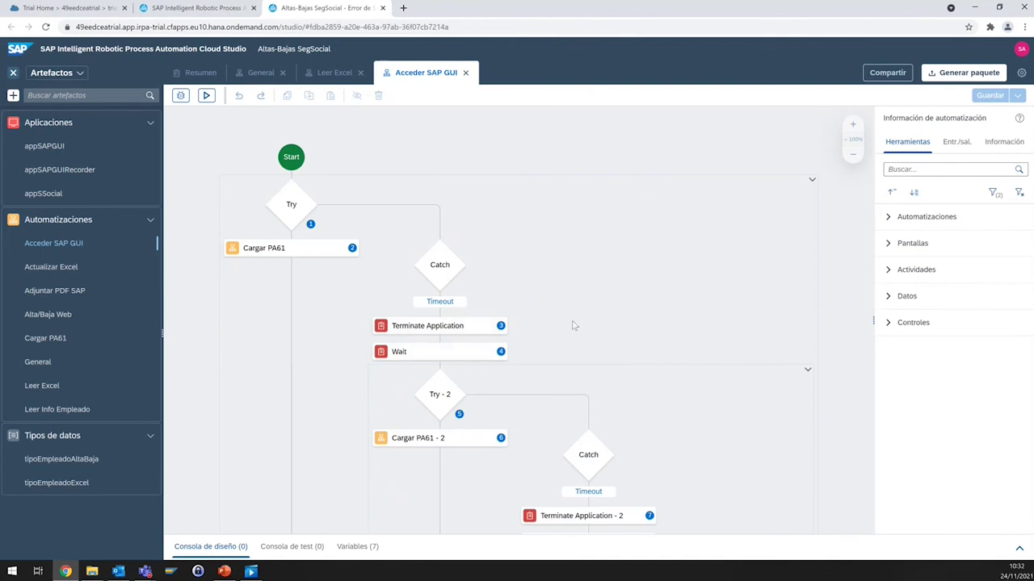
Return to the General automation and examine the For Each loop's conditions and its Try branches
left_click(261, 74)
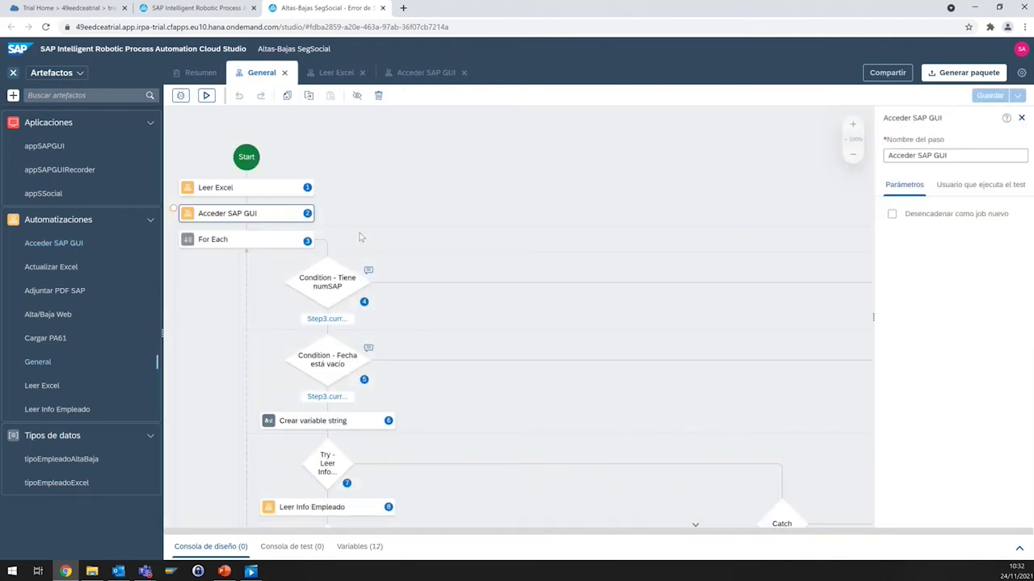
scroll(361, 237, "down", 1)
scroll(361, 183, "up", 1)
scroll(361, 264, "down", 1)
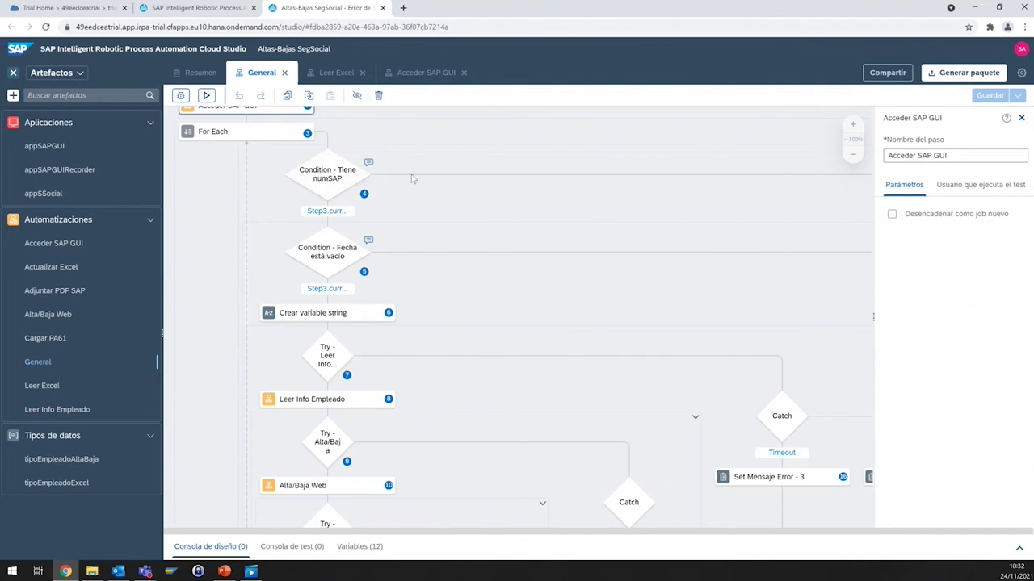
scroll(345, 220, "down", 1)
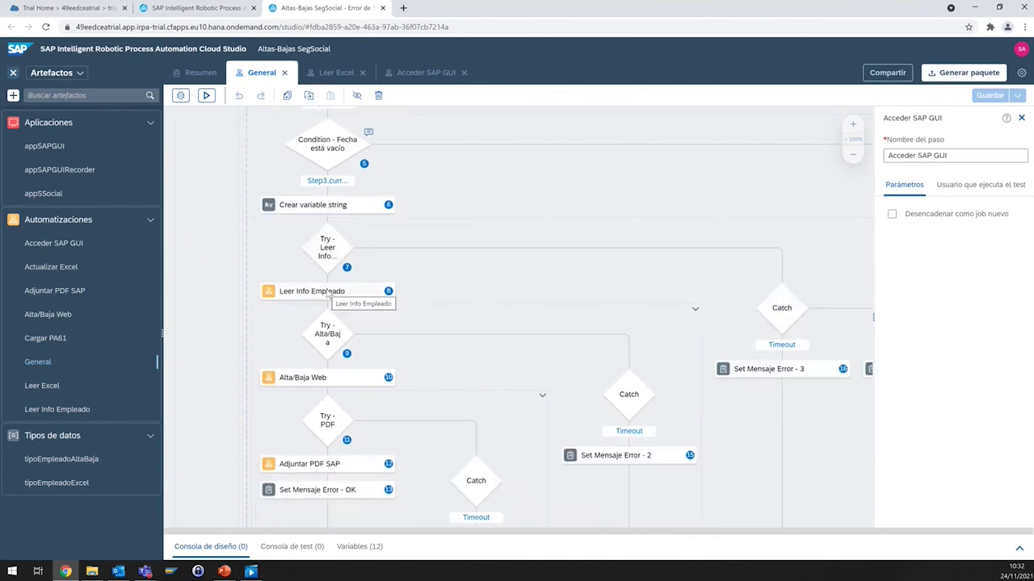
Open the Leer Info Empleado automation and examine the pPA61 and infotype steps in both condition branches
double_click(326, 293)
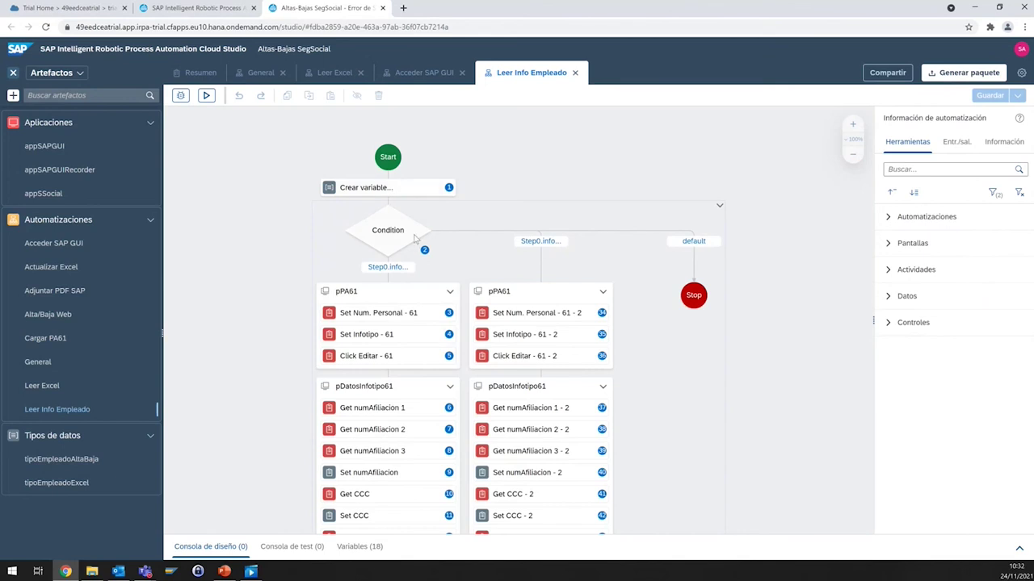
scroll(385, 303, "down", 3)
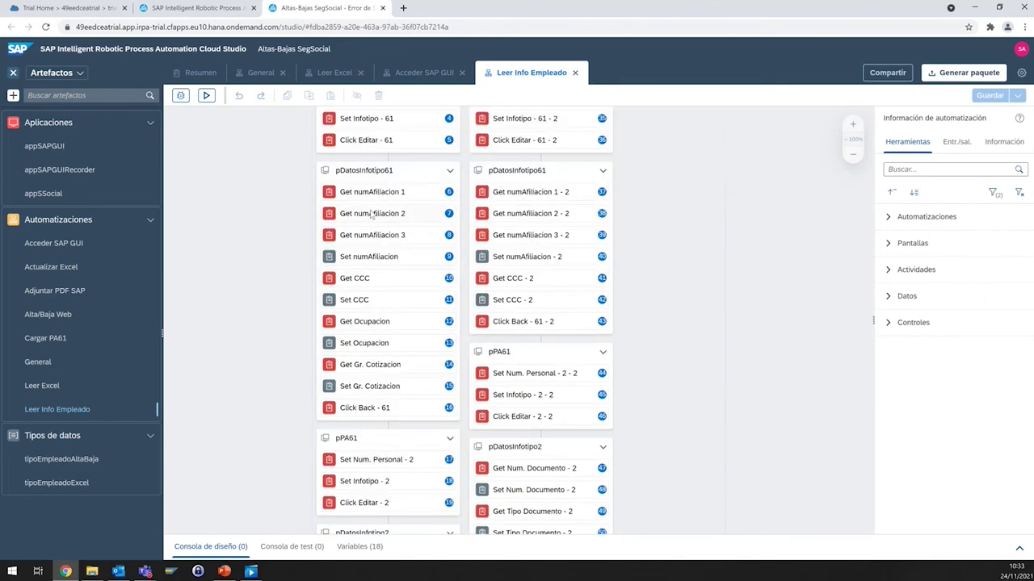
scroll(384, 360, "up", 2)
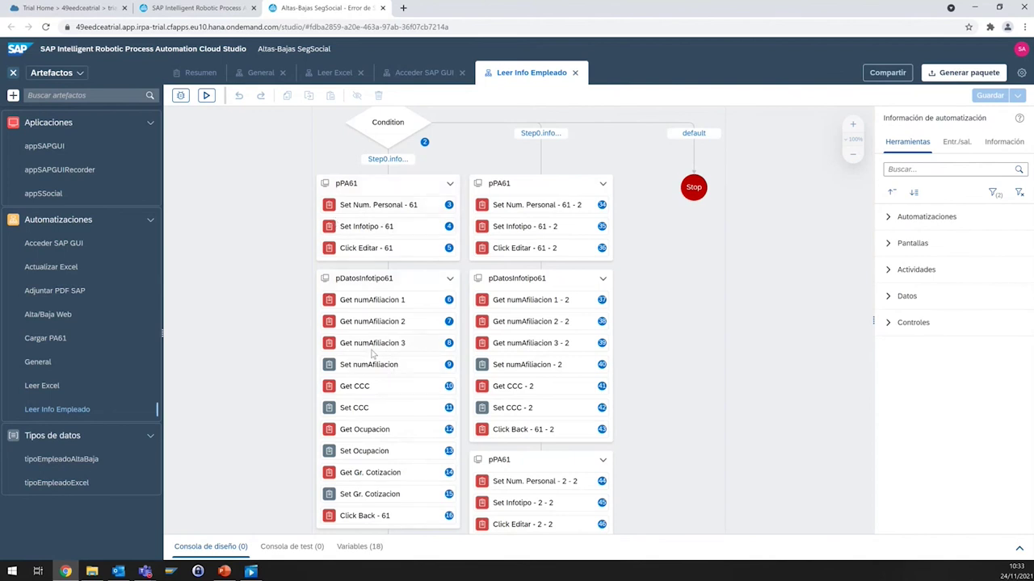
scroll(372, 340, "down", 2)
scroll(372, 310, "down", 4)
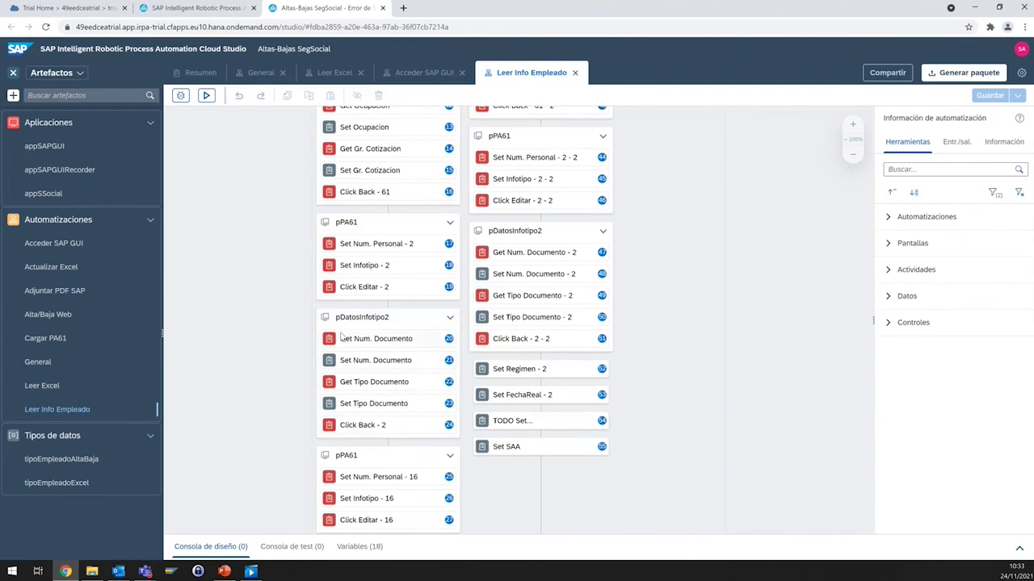
scroll(463, 326, "up", 10)
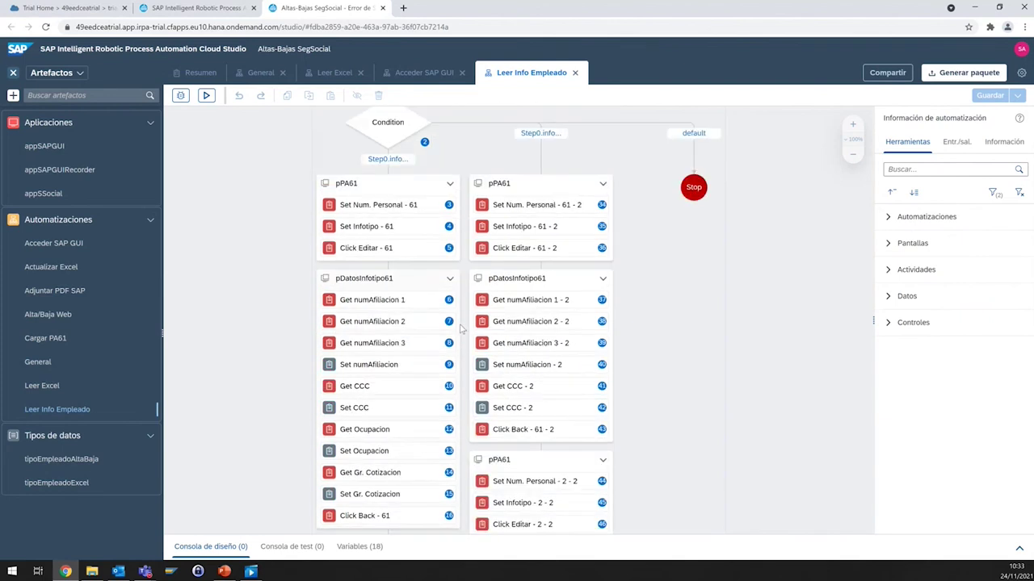
scroll(462, 328, "down", 15)
scroll(549, 401, "up", 15)
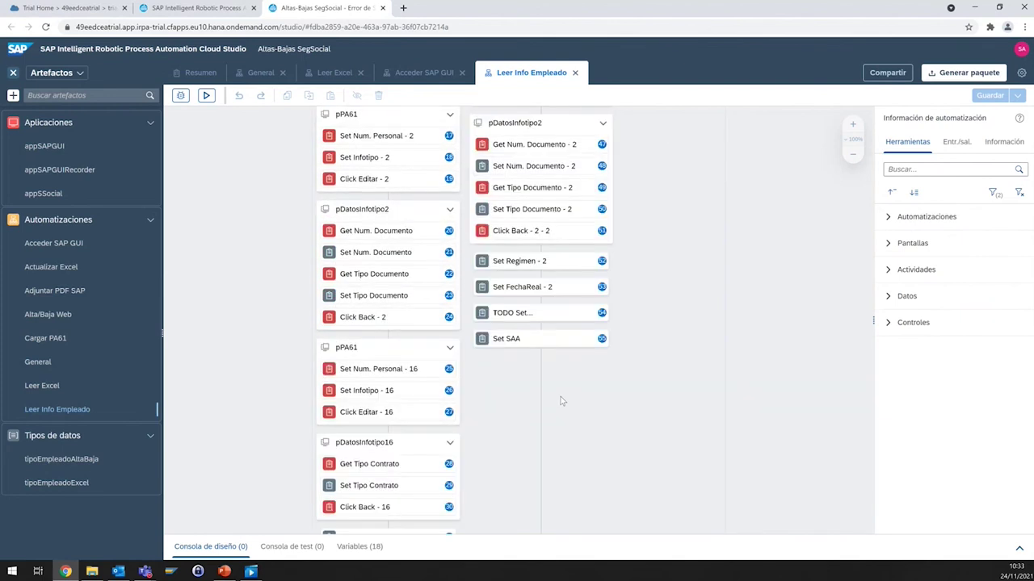
scroll(455, 306, "down", 3)
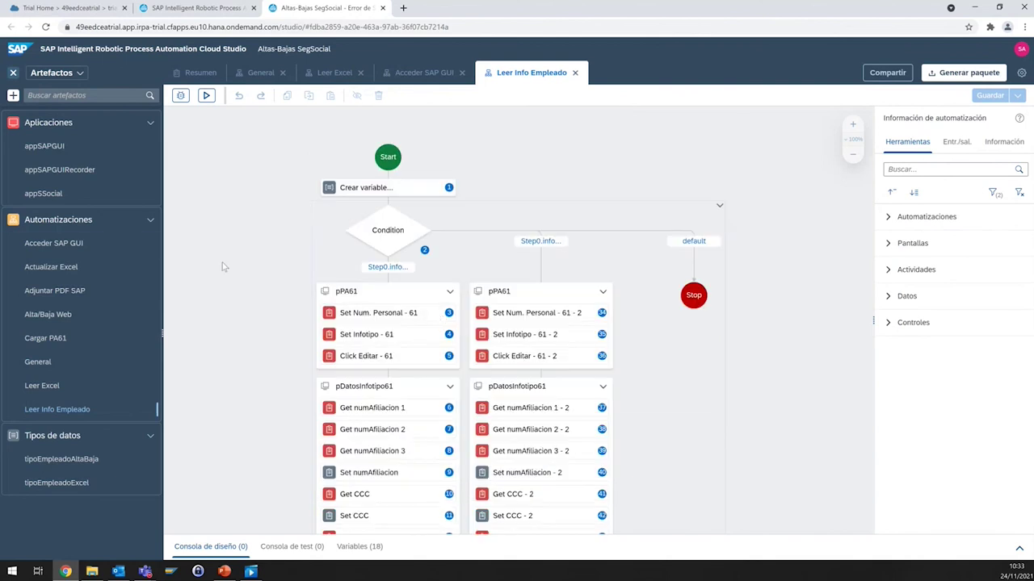
Open the appSAPGUI application and view its captured screens pUserPass, pMain and pPA61
left_click(45, 146)
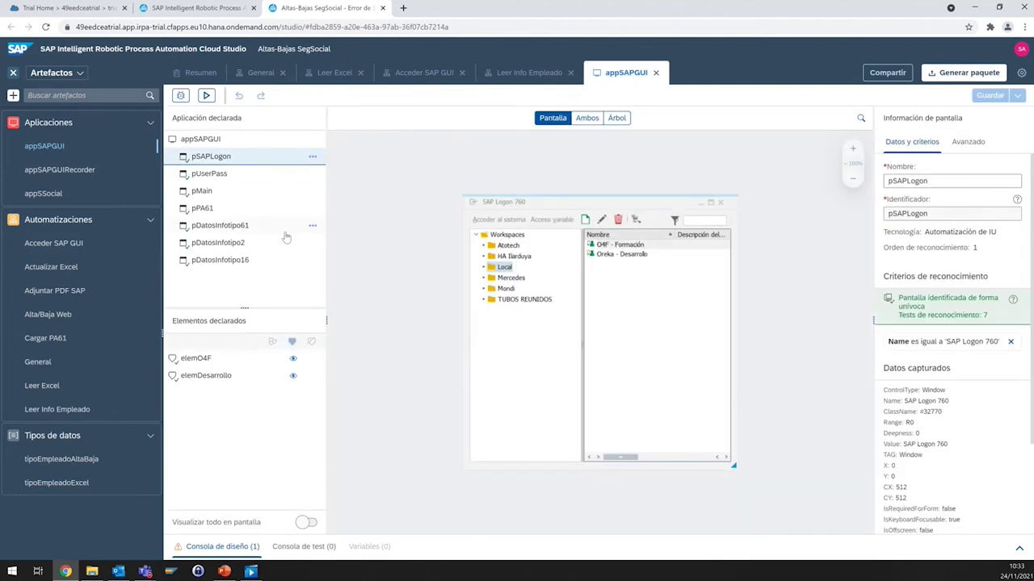
left_click(215, 179)
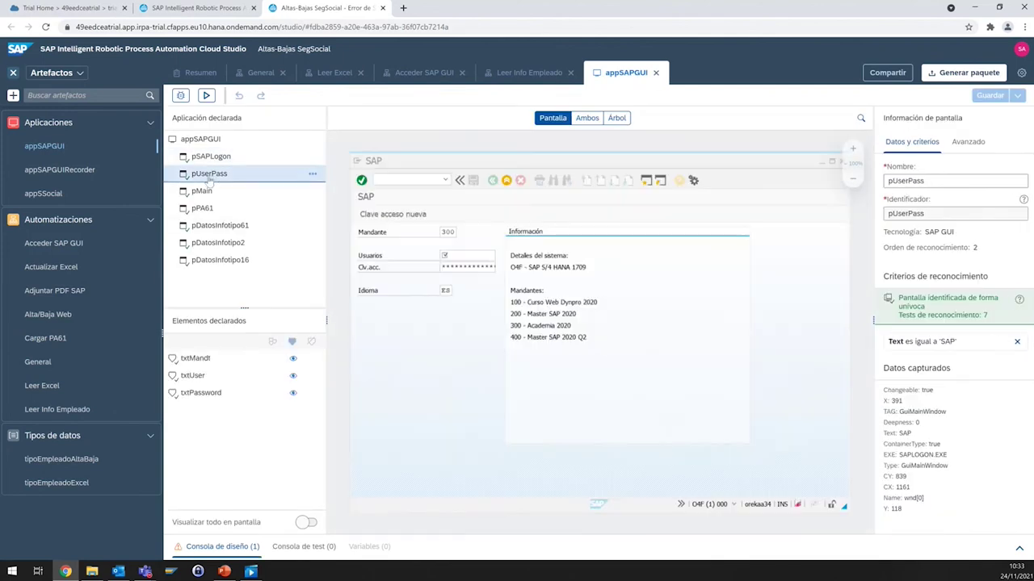
left_click(202, 192)
left_click(206, 207)
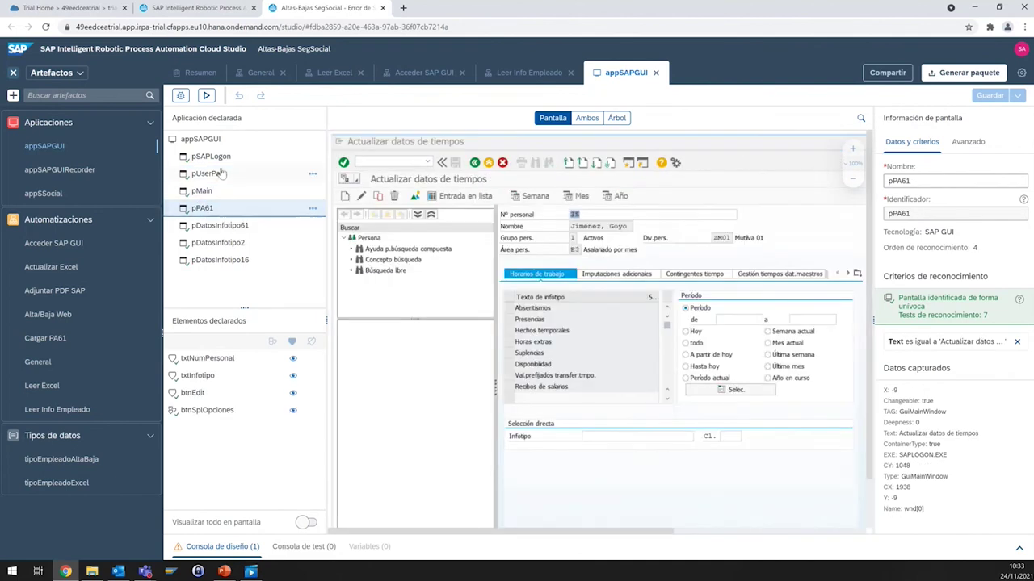
On the pUserPass screen, inspect the declared elements txtMandt, txtUser and txtPassword, plus the undeclared Idioma field
left_click(216, 178)
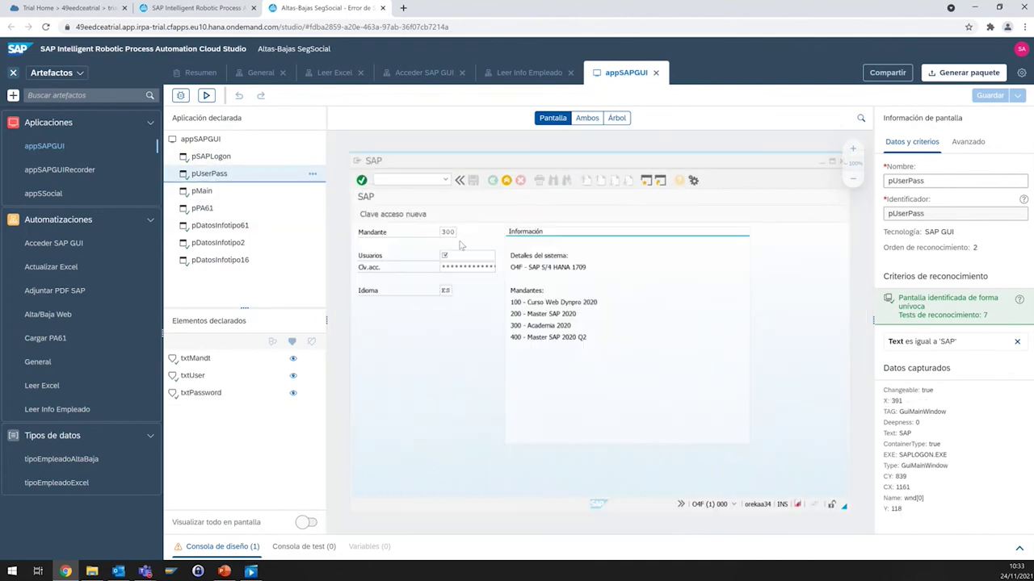
left_click(224, 359)
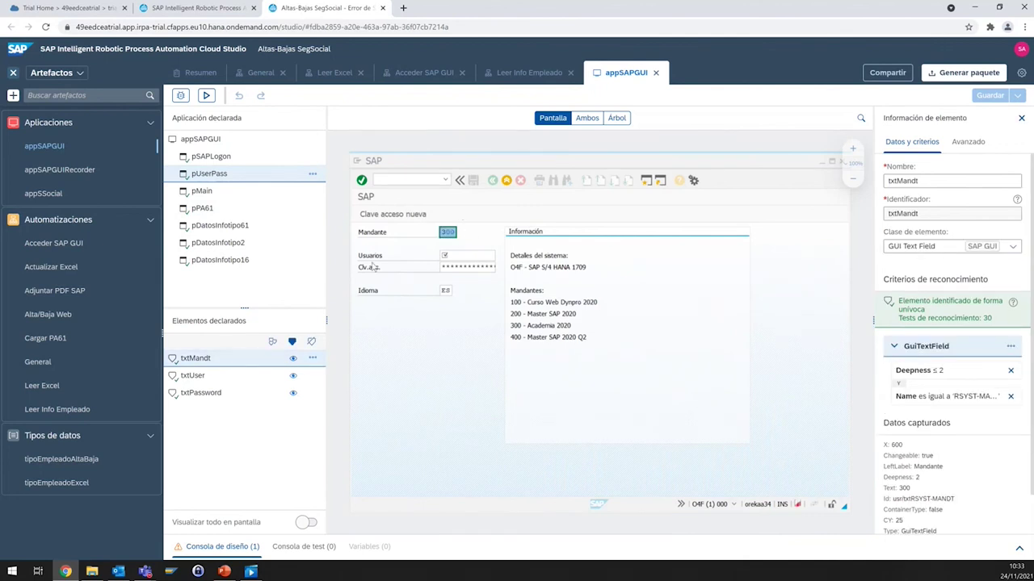
left_click(210, 378)
left_click(212, 401)
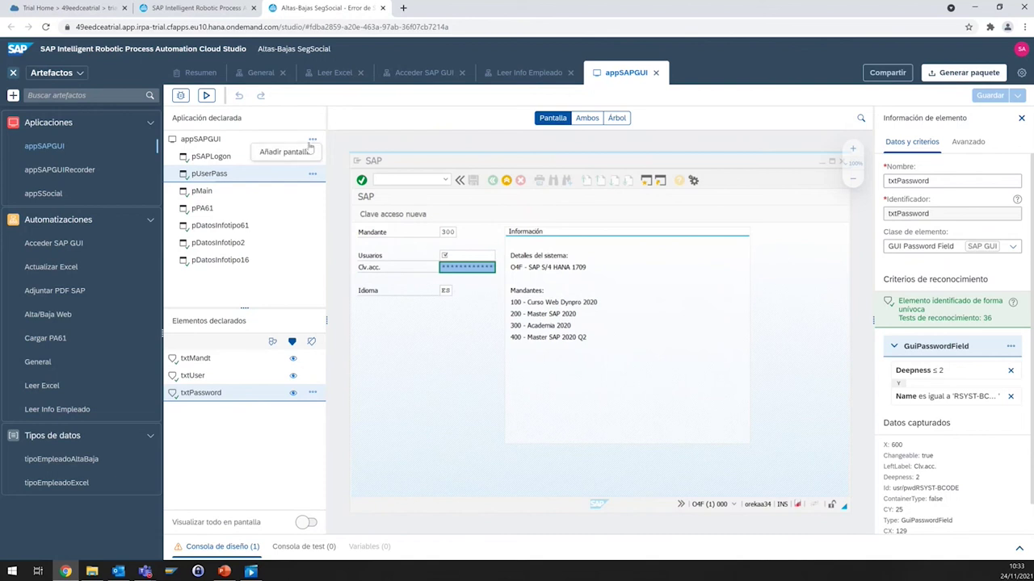
left_click(446, 293)
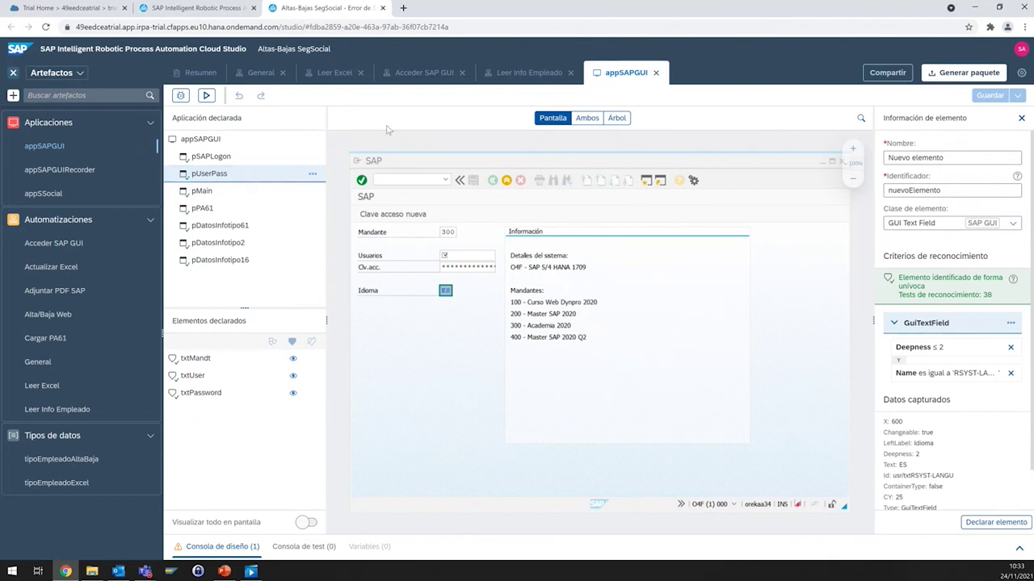
Open the Alta/Baja Web automation from the General flow, examine its pAltasBajas and Catch steps, and return to General
left_click(261, 73)
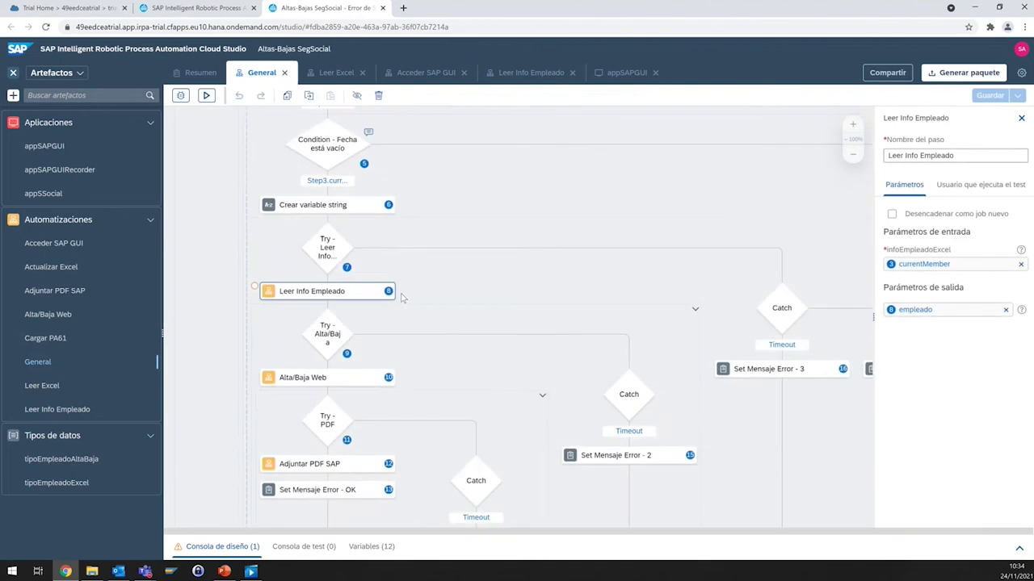
scroll(398, 298, "down", 3)
double_click(330, 169)
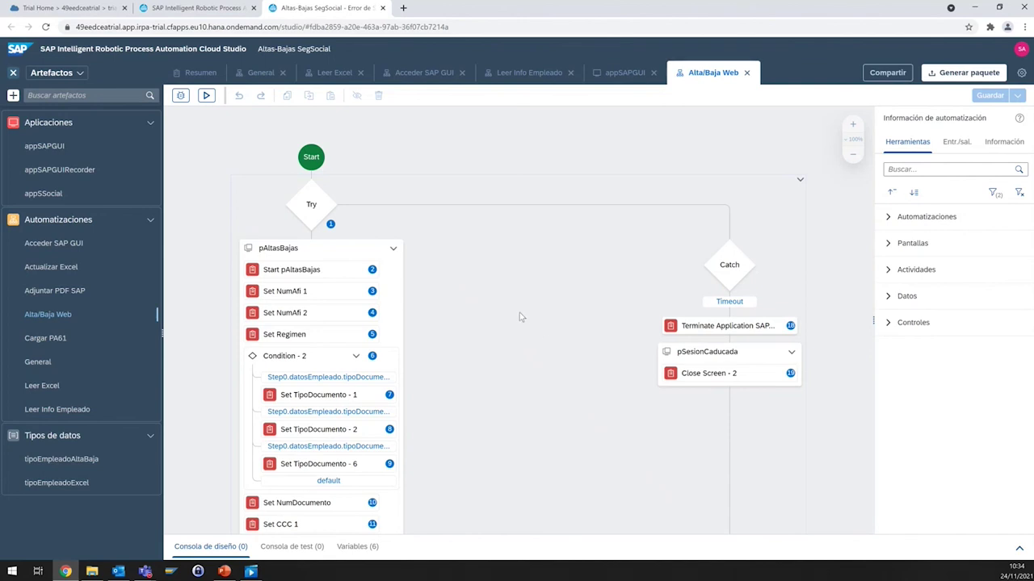
scroll(492, 323, "down", 5)
scroll(493, 323, "up", 5)
scroll(432, 336, "up", 2)
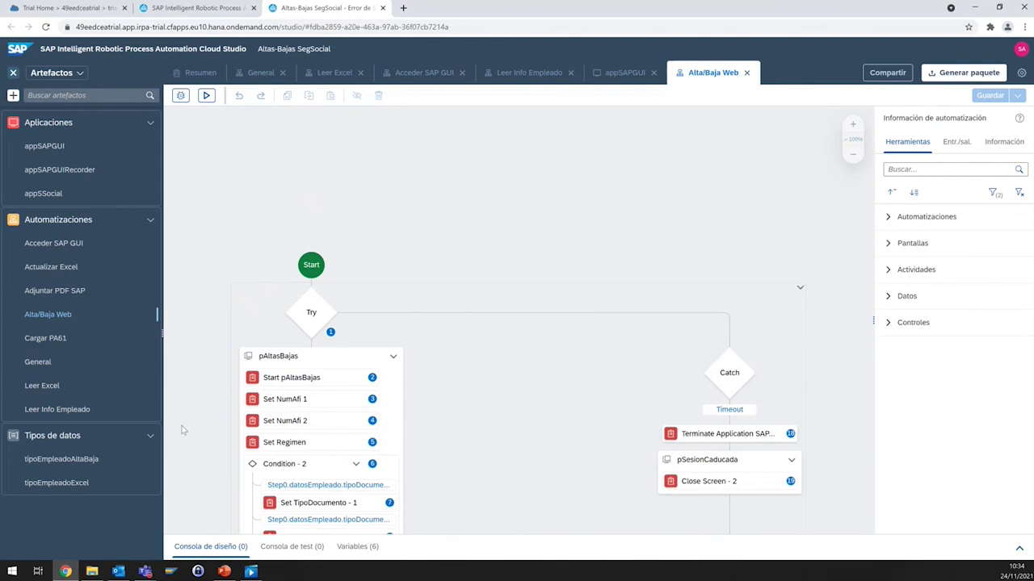
left_click(263, 73)
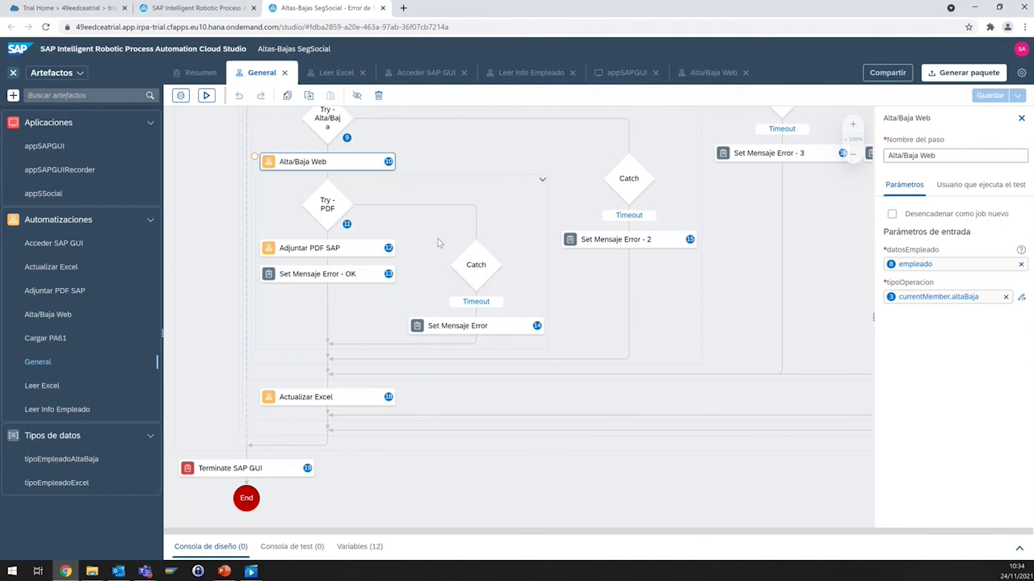
Switch to the video player and play the VIDEO-W-SAP-Intelligent-RPA-v3 demo, pausing at the Excel input data before resuming playback
scroll(433, 265, "up", 1)
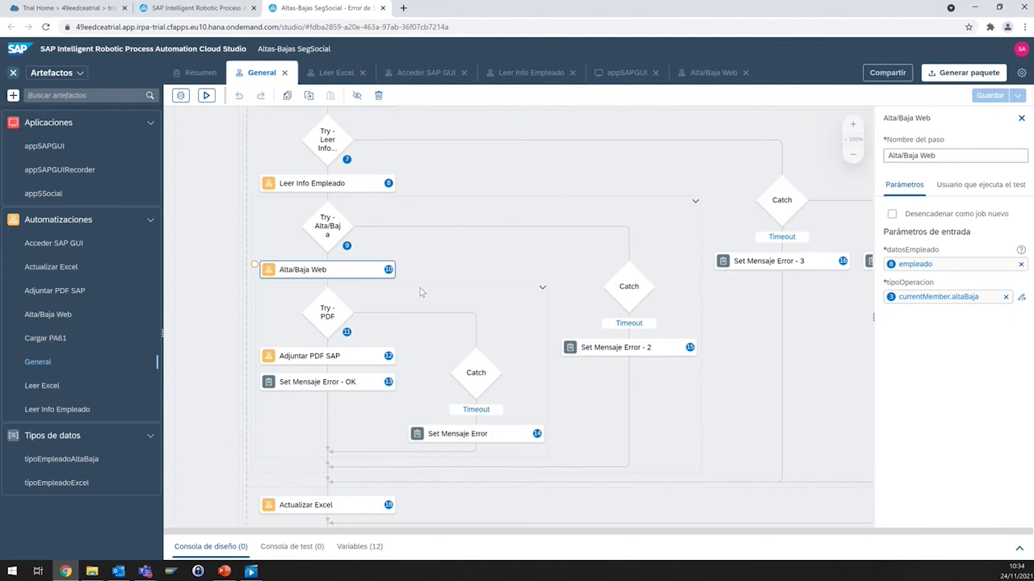
left_click(251, 572)
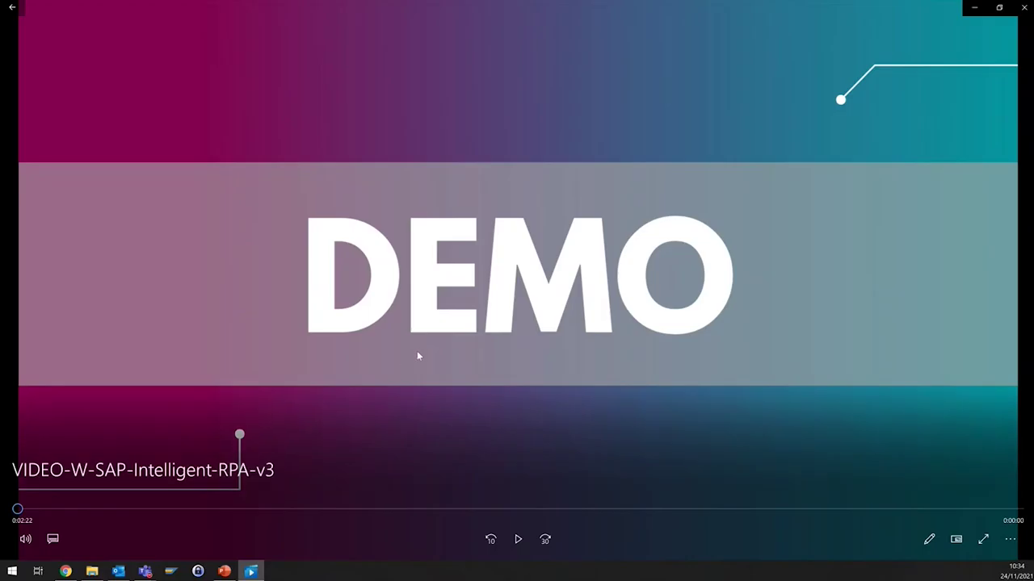
left_click(517, 539)
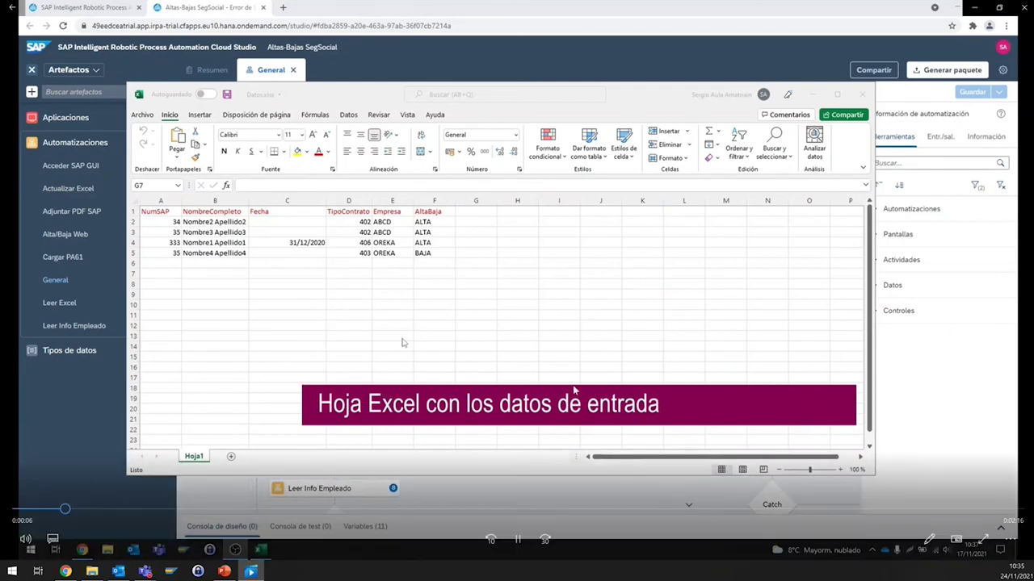
left_click(520, 542)
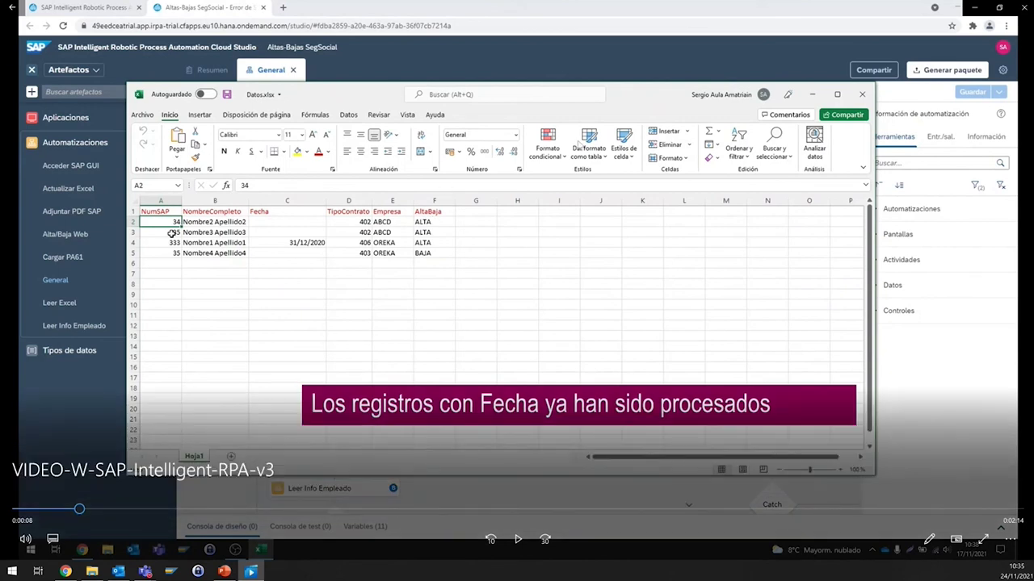
left_click(521, 549)
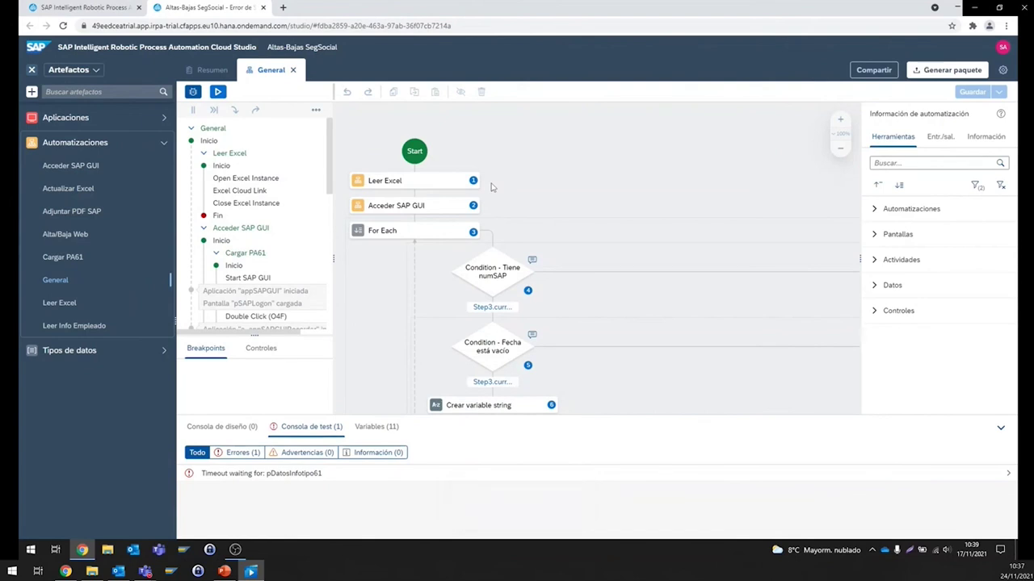
Open the Datos.xlsx workbook from the recent files in File Explorer to review the processing result of each employee record
left_click(107, 550)
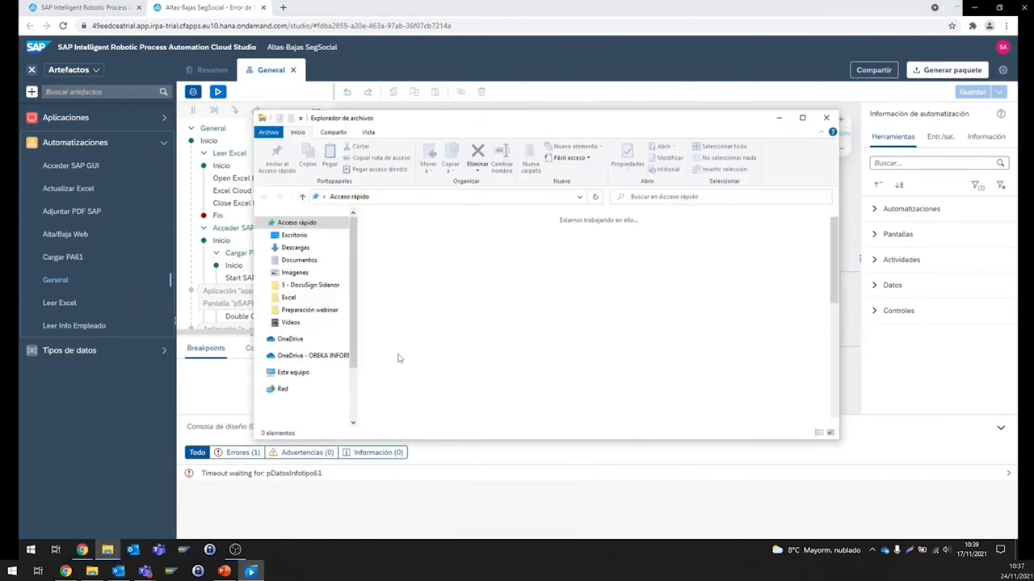
left_click(409, 360)
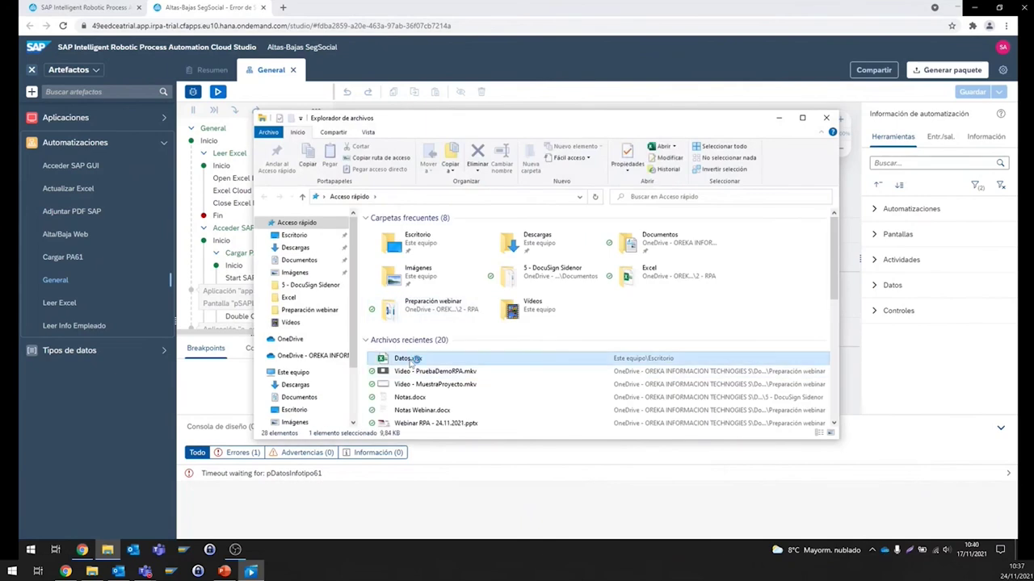
double_click(409, 361)
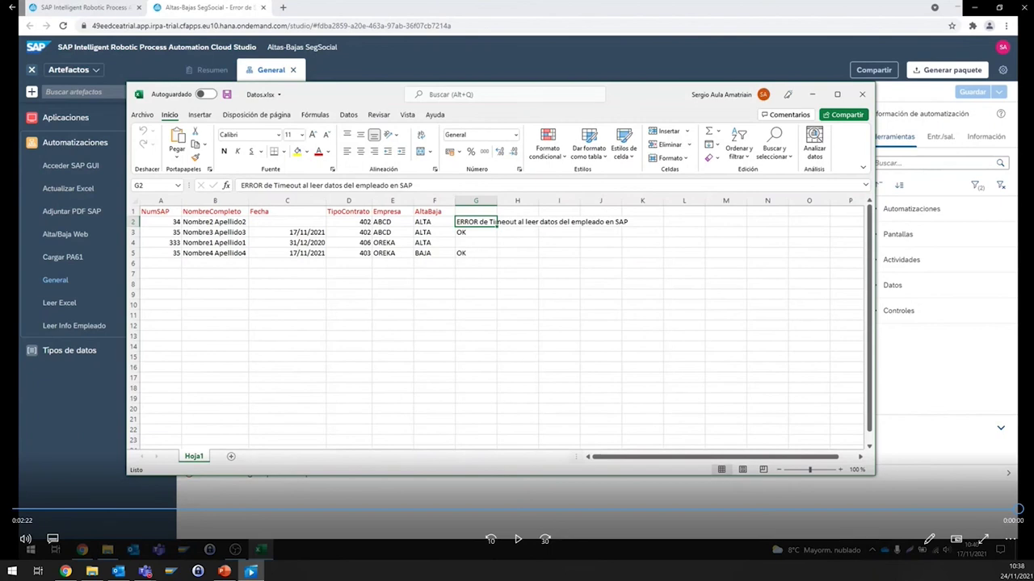
Switch to the PowerPoint presentation and advance to the closing "Contacta con nosotros" slide
left_click(224, 571)
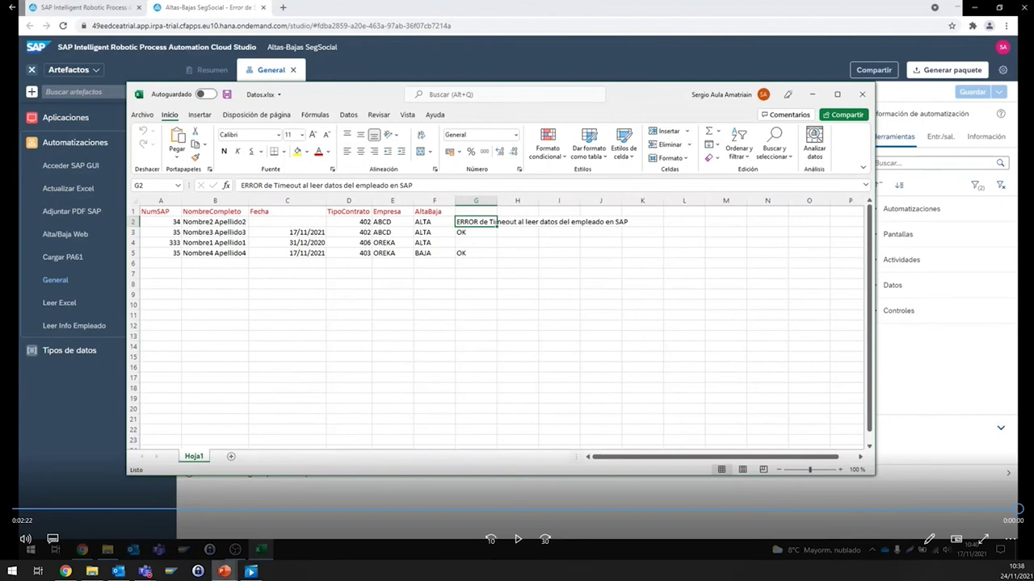
key("Right")
key("Right")
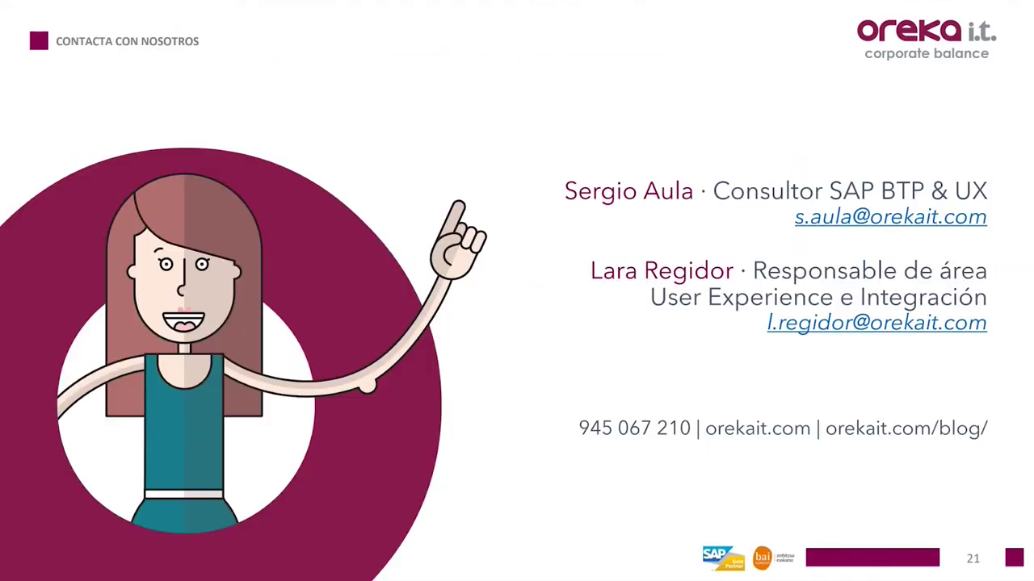